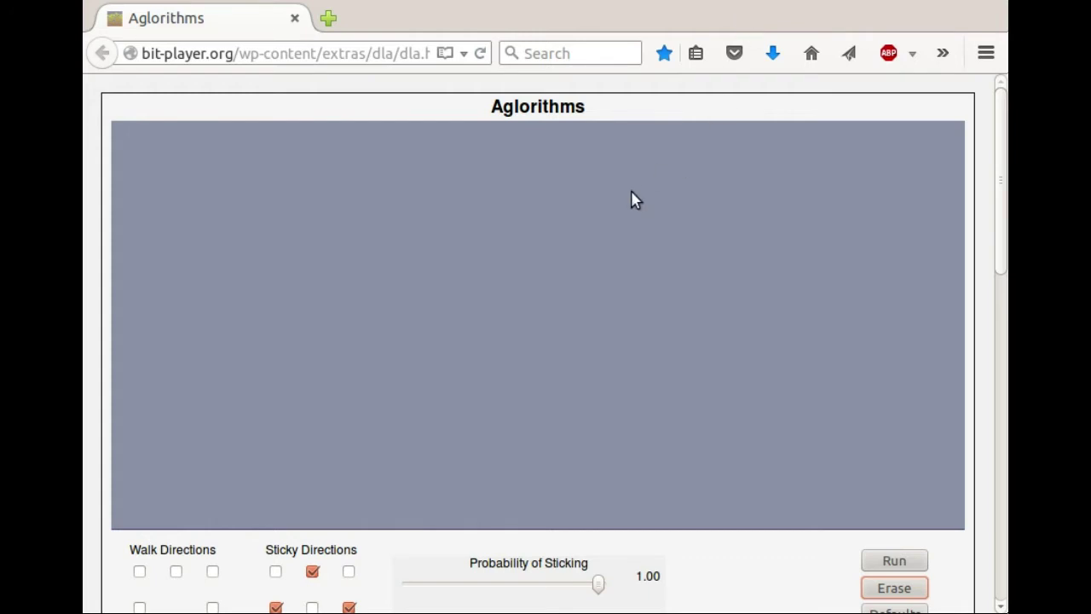
Run the DLA simulation, restart it, and stop once the purple-to-yellow forest fills most of the canvas
{"action": "scroll", "coordinate": [635, 199], "scroll_direction": "down", "scroll_amount": 1}
{"action": "scroll", "coordinate": [635, 199], "scroll_direction": "up", "scroll_amount": 1}
{"action": "left_click", "coordinate": [894, 561]}
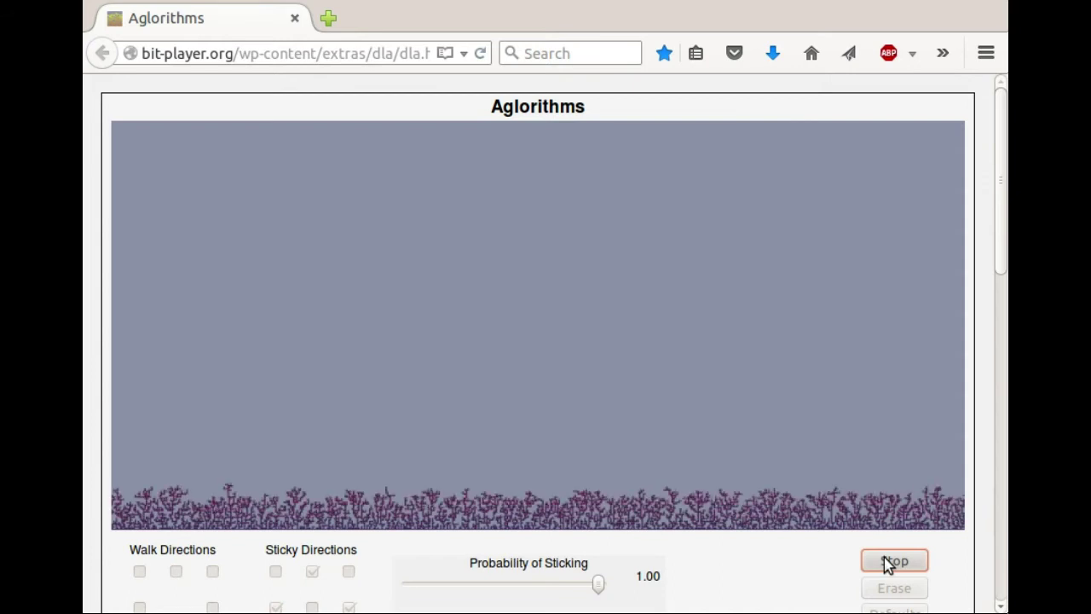
{"action": "left_click", "coordinate": [887, 563]}
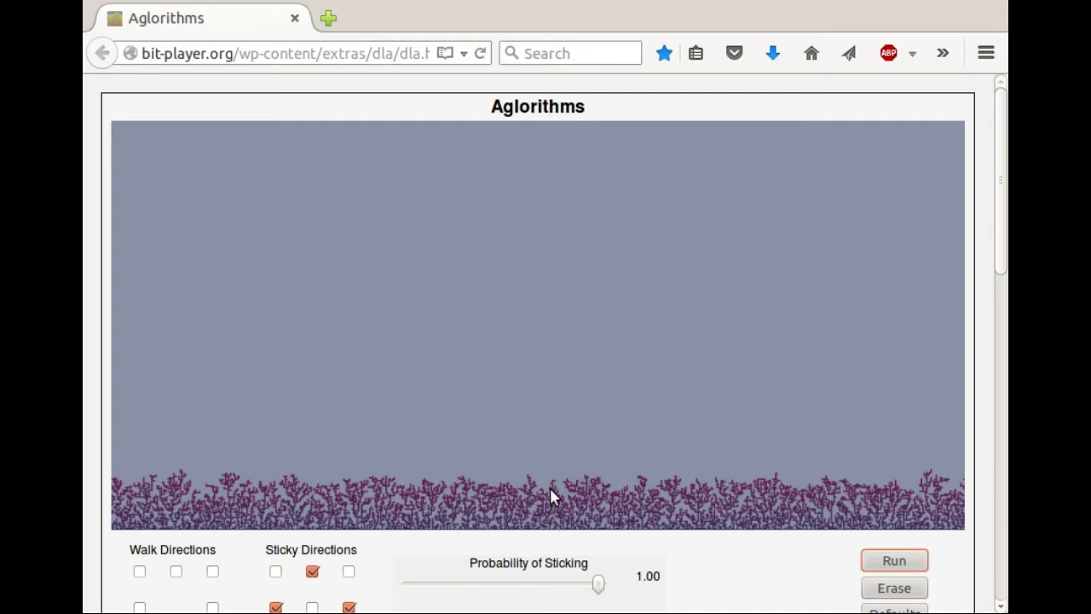
{"action": "left_click", "coordinate": [892, 567]}
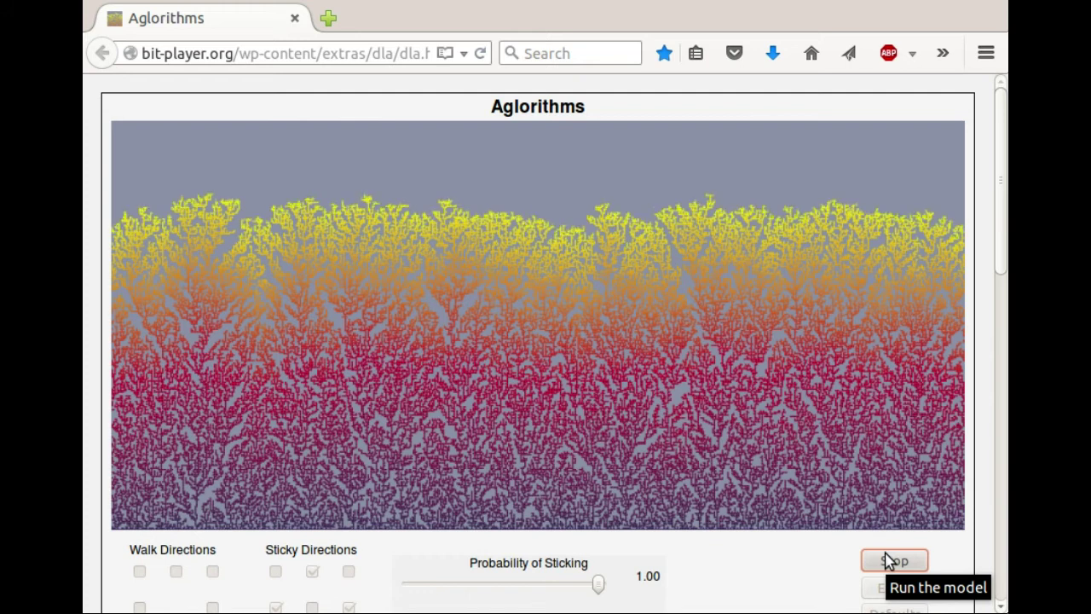
{"action": "left_click", "coordinate": [887, 561]}
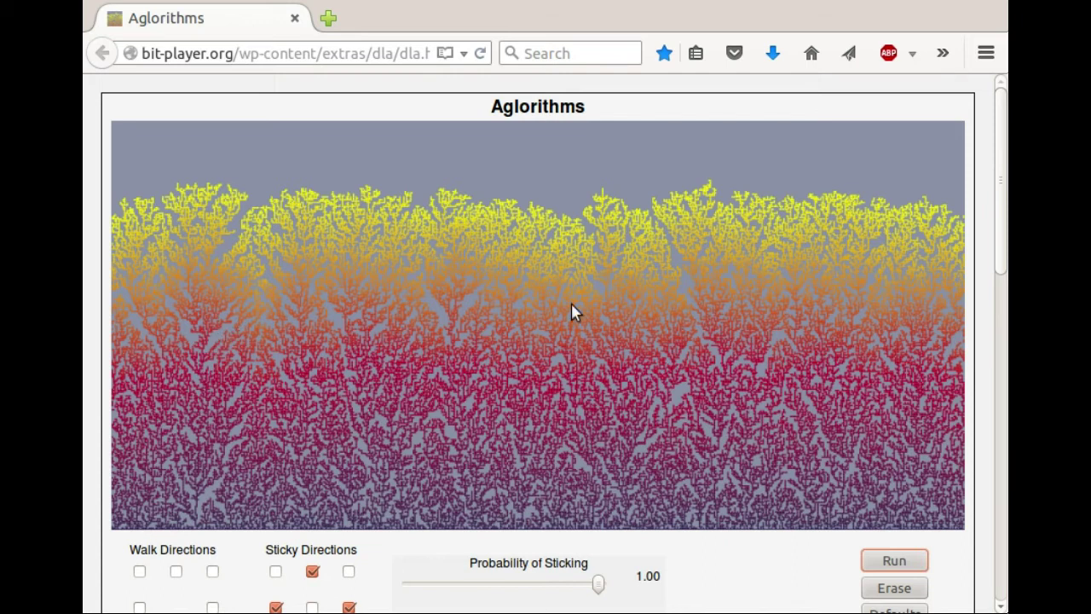
Enable the right-middle and left-middle walk directions so particles also move sideways
{"action": "scroll", "coordinate": [572, 303], "scroll_direction": "down", "scroll_amount": 3}
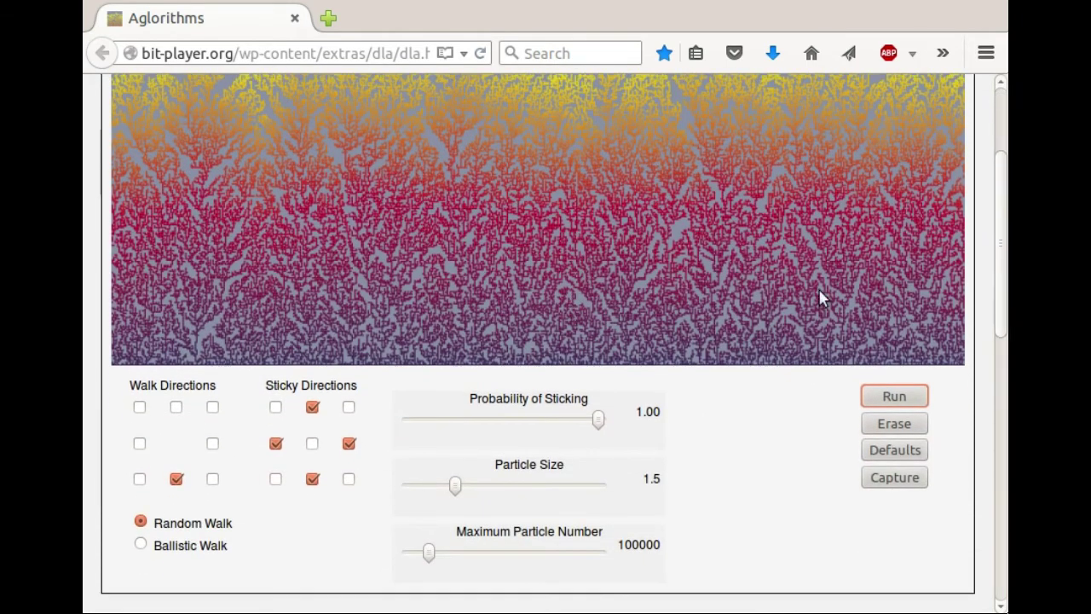
{"action": "left_click", "coordinate": [212, 444]}
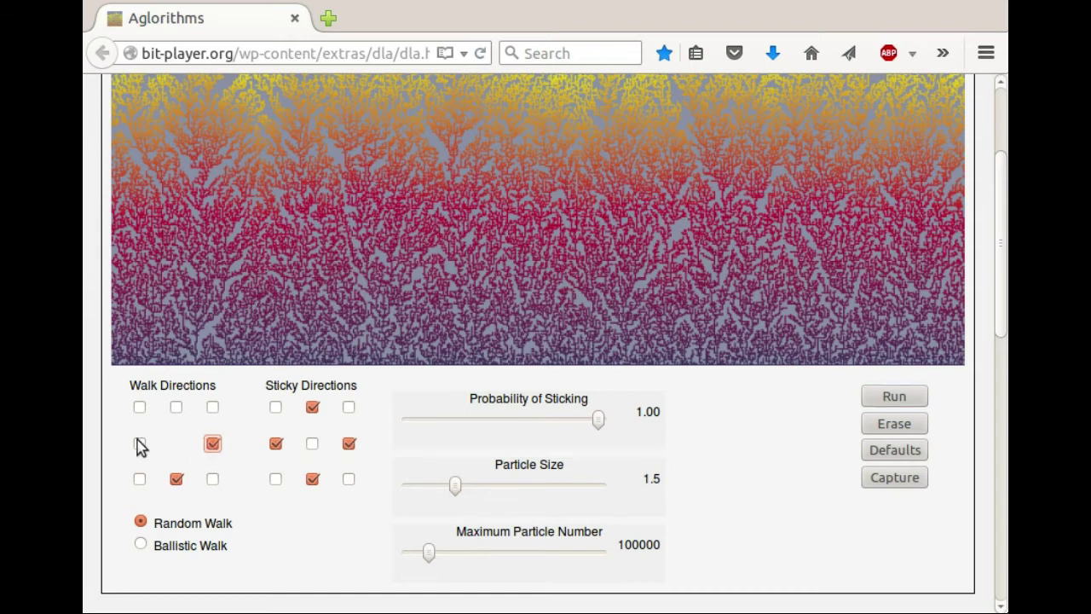
{"action": "left_click", "coordinate": [140, 445]}
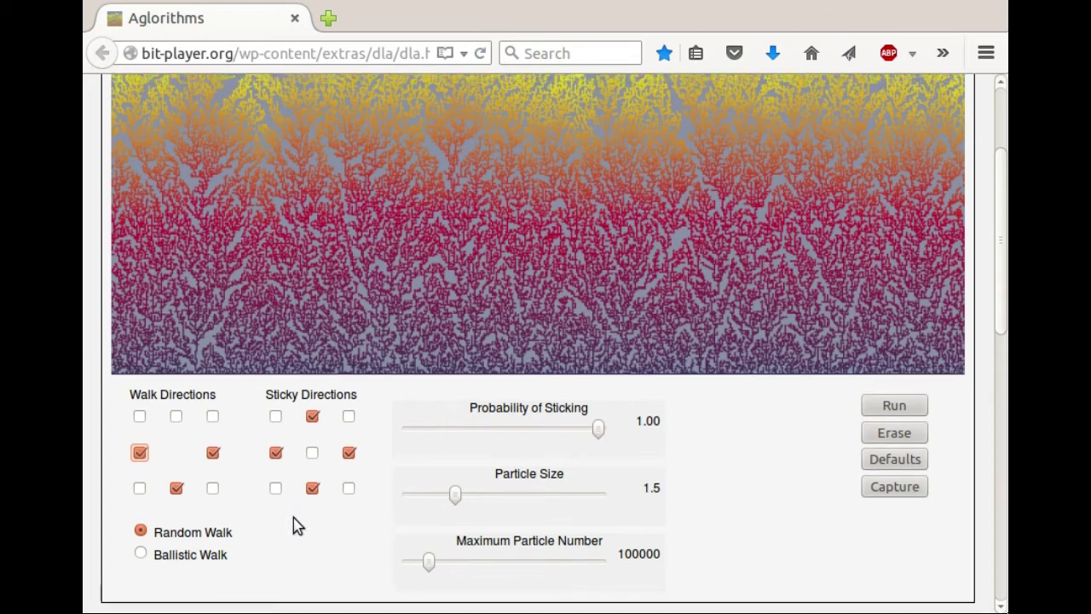
{"action": "scroll", "coordinate": [293, 518], "scroll_direction": "up", "scroll_amount": 1}
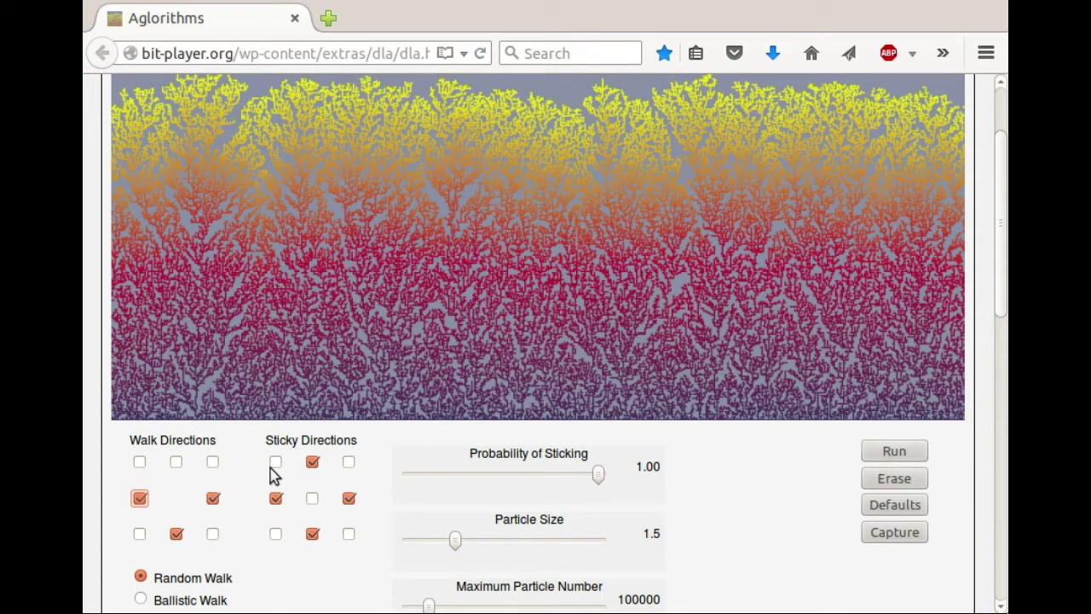
Regrow the forest with sideways walking and stop it at about two-thirds canvas height
{"action": "left_click", "coordinate": [899, 446]}
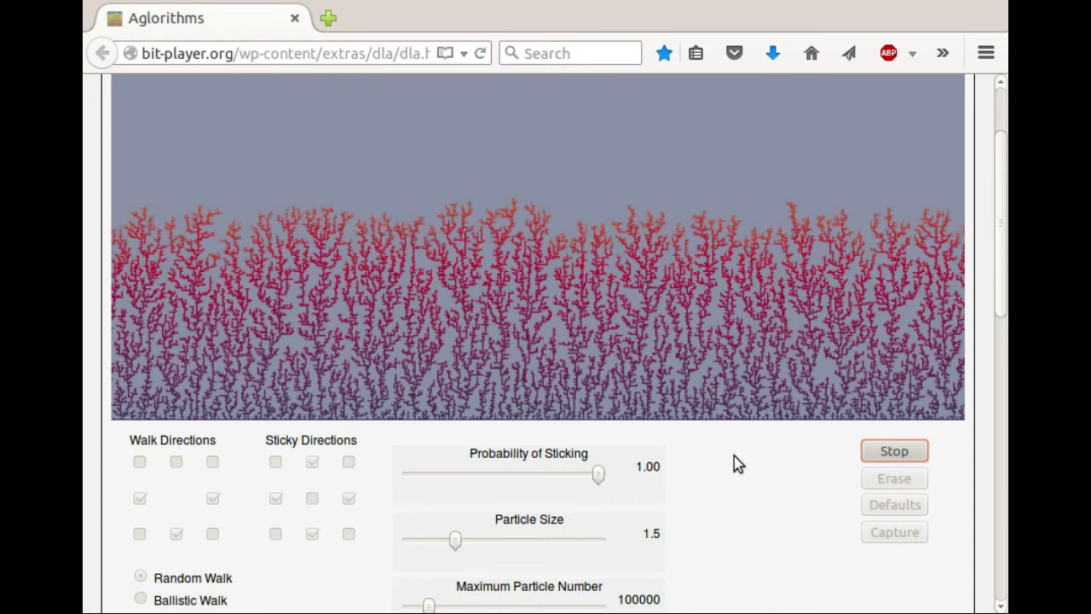
{"action": "left_click", "coordinate": [871, 453]}
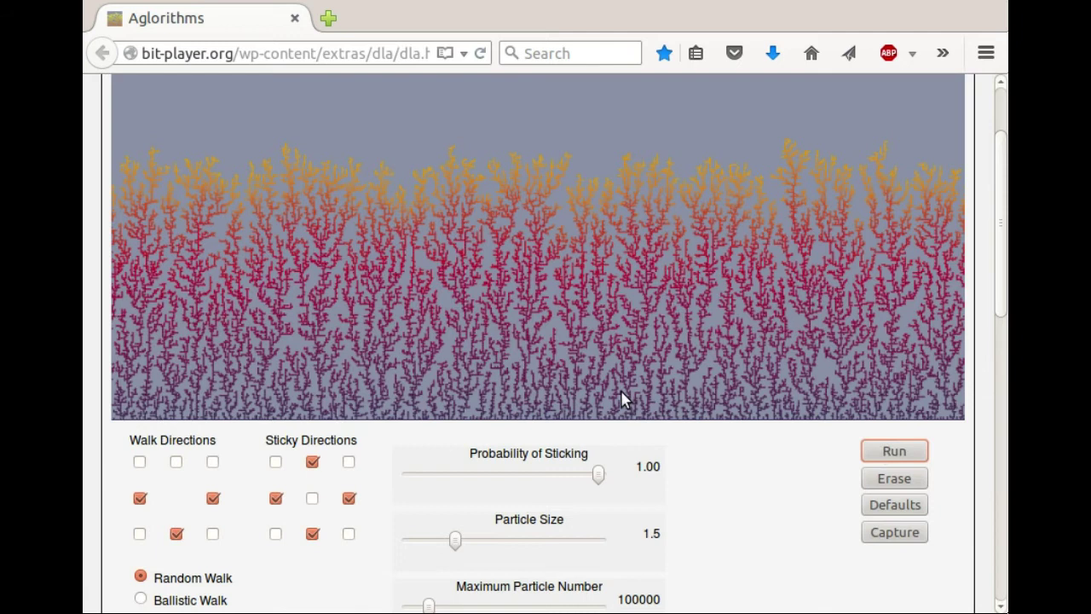
Disable the middle-left and top-middle sticky directions
{"action": "scroll", "coordinate": [621, 398], "scroll_direction": "down", "scroll_amount": 3}
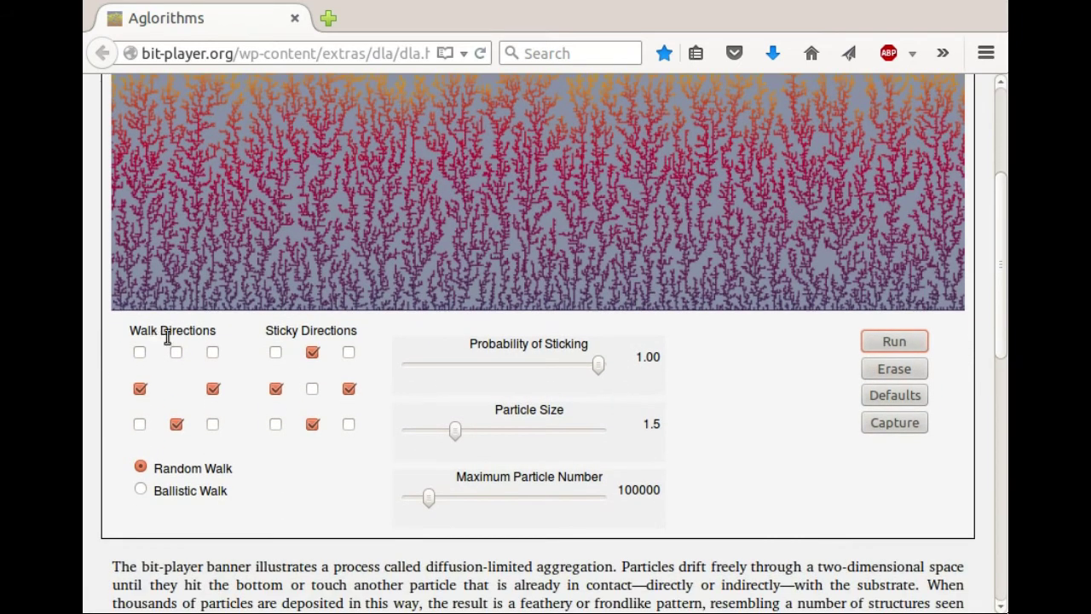
{"action": "left_click", "coordinate": [275, 388]}
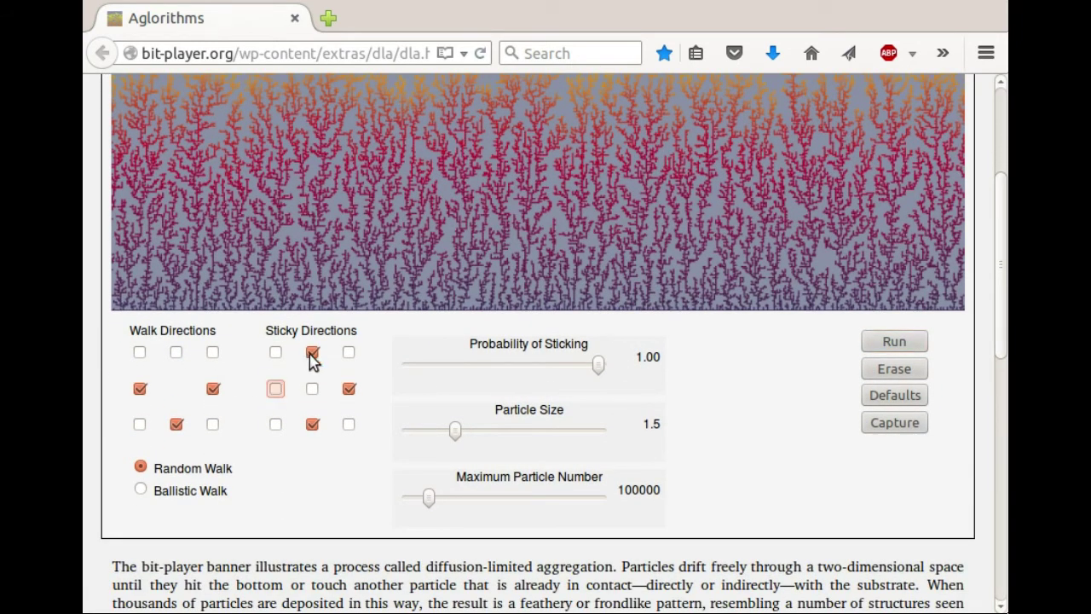
{"action": "left_click", "coordinate": [310, 354]}
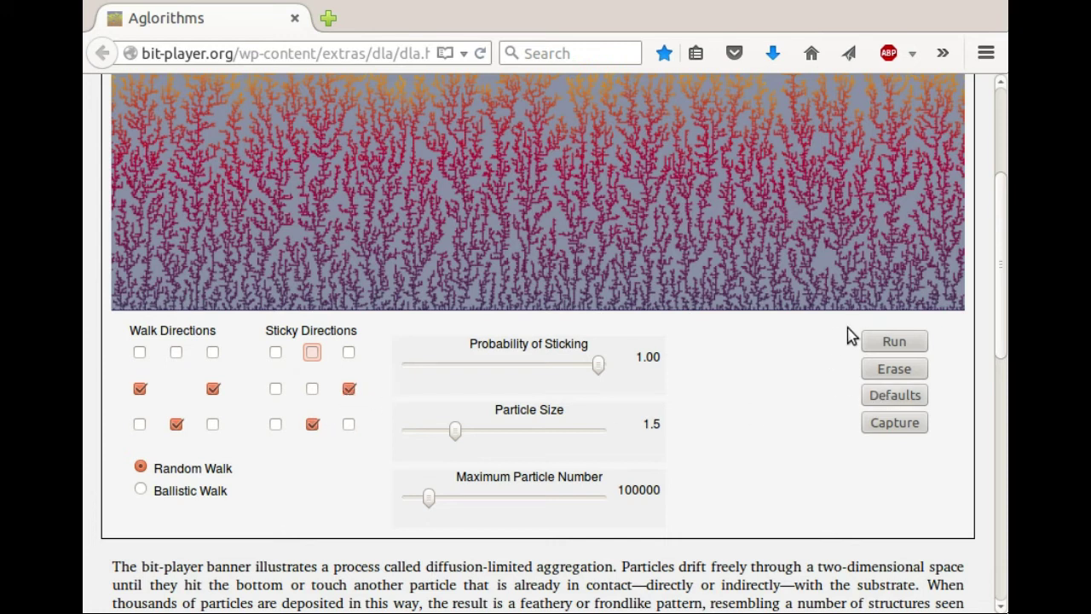
Grow a new forest of slanted red stalks and stop it near three-quarters height
{"action": "left_click", "coordinate": [882, 343]}
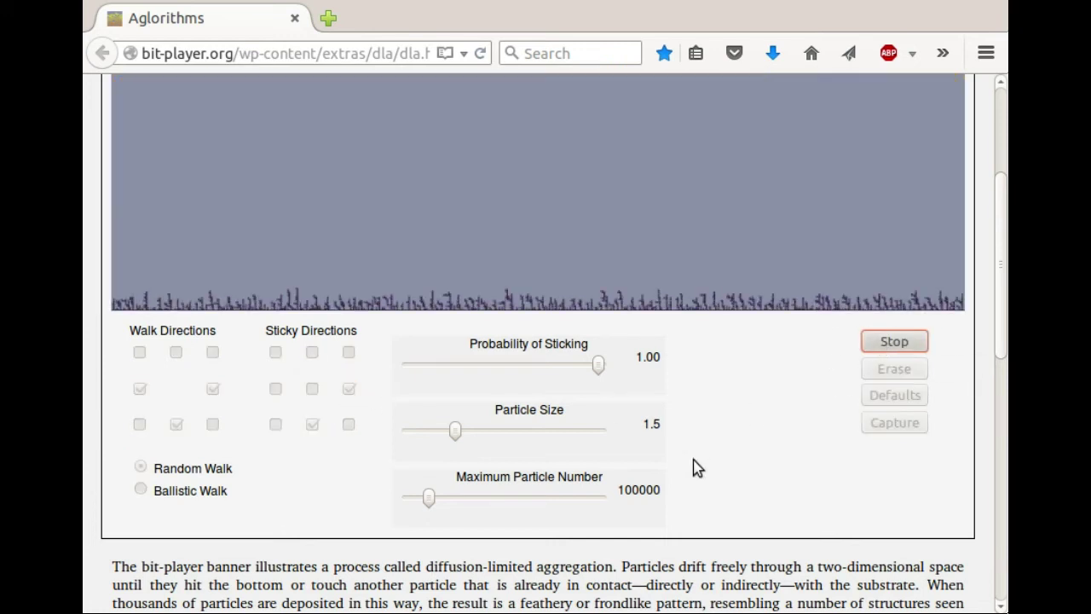
{"action": "scroll", "coordinate": [695, 467], "scroll_direction": "up", "scroll_amount": 1}
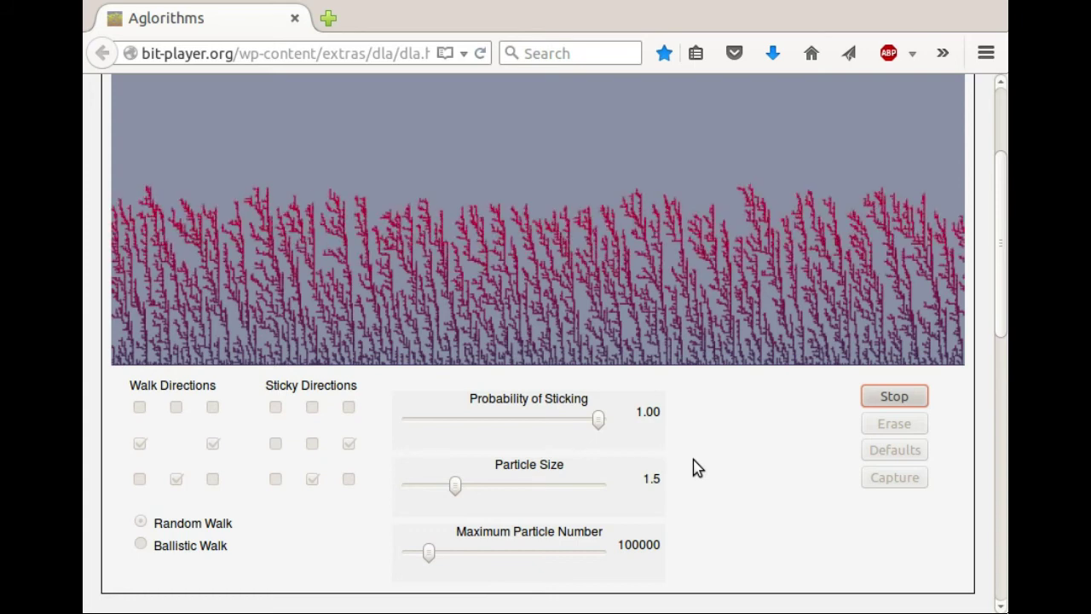
{"action": "left_click", "coordinate": [891, 398]}
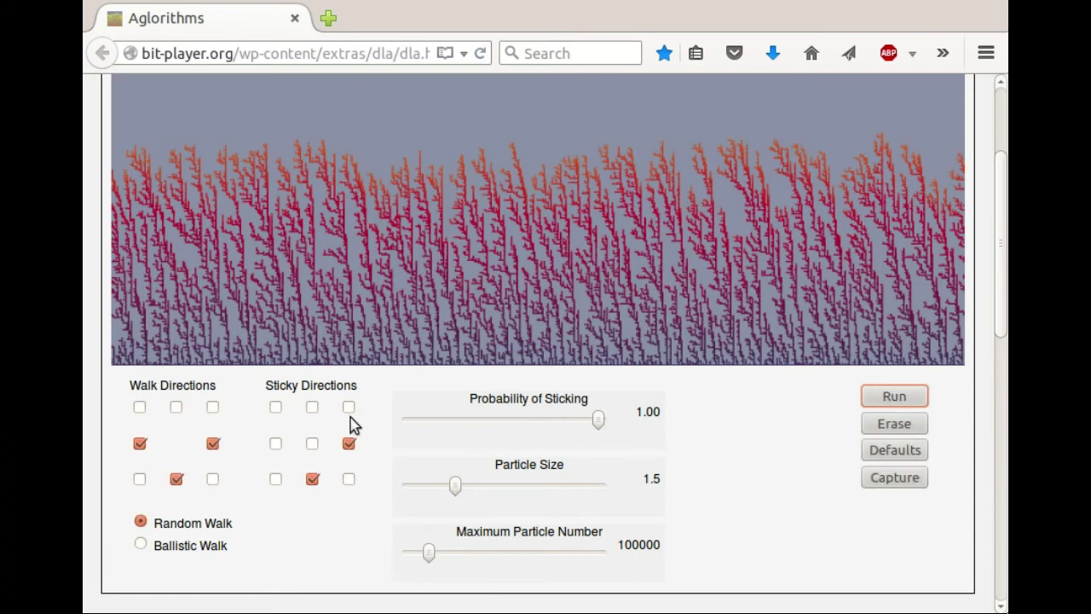
Re-enable the middle-left sticky direction alongside right and bottom
{"action": "left_click", "coordinate": [275, 443]}
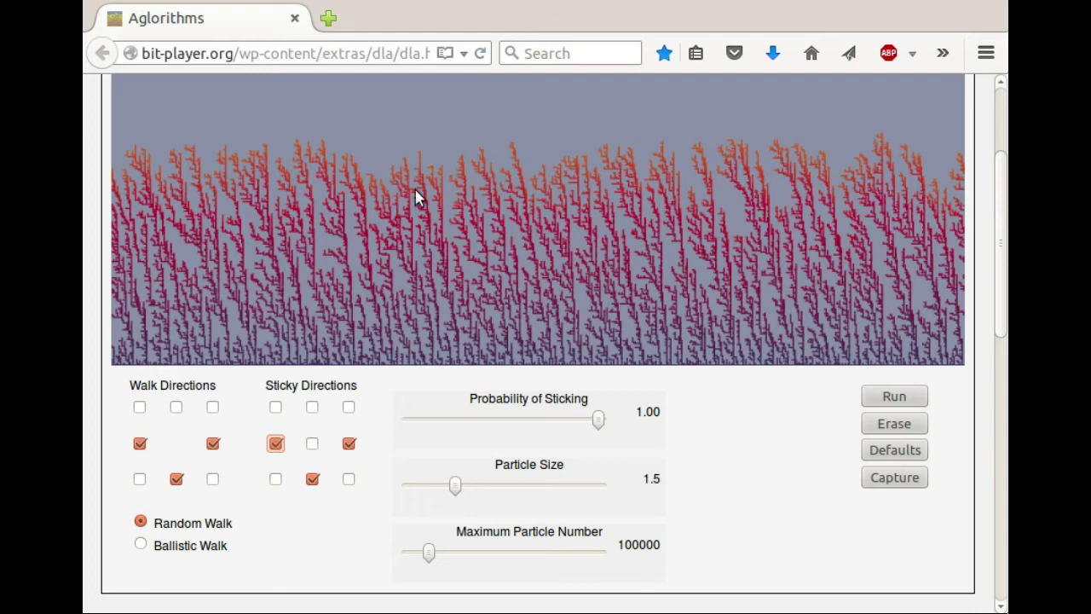
Switch to Ballistic Walk and grow bushy yellow-tipped trees with one tall tree on the left
{"action": "left_click", "coordinate": [140, 546]}
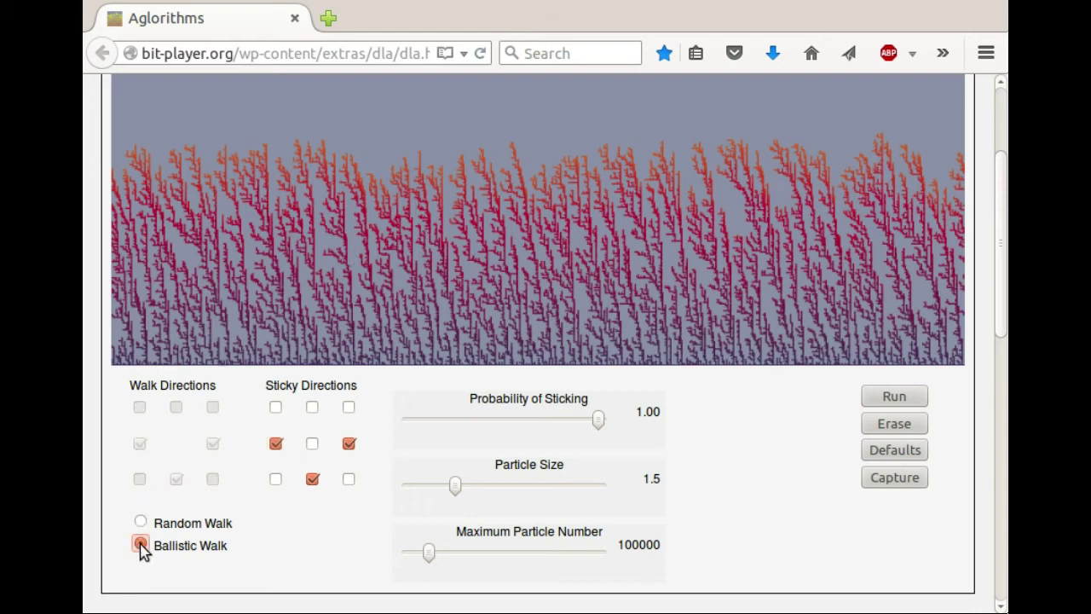
{"action": "left_click", "coordinate": [892, 397]}
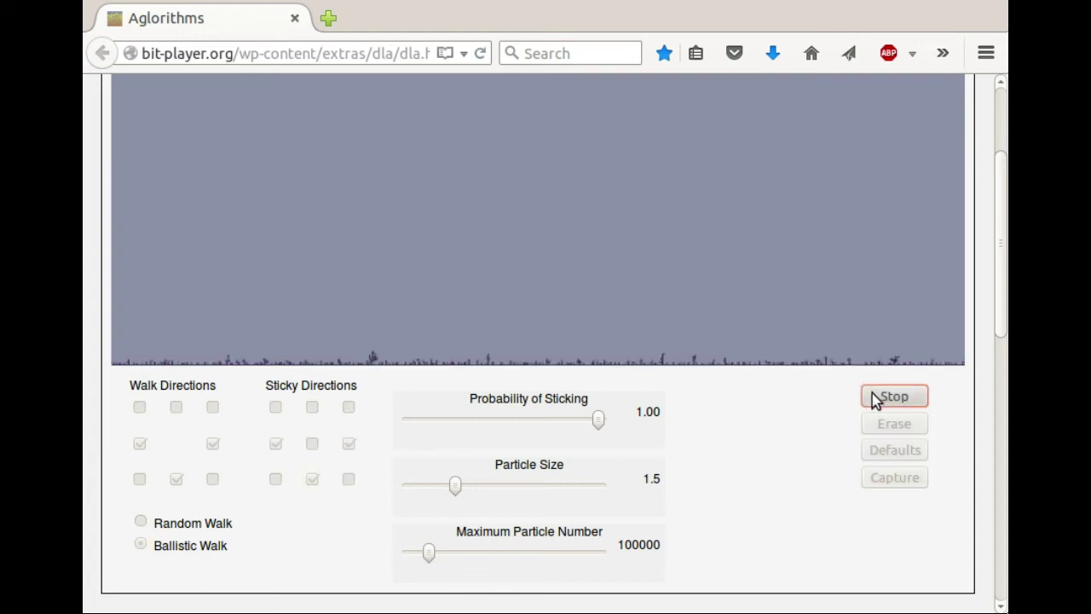
{"action": "scroll", "coordinate": [790, 451], "scroll_direction": "up", "scroll_amount": 3}
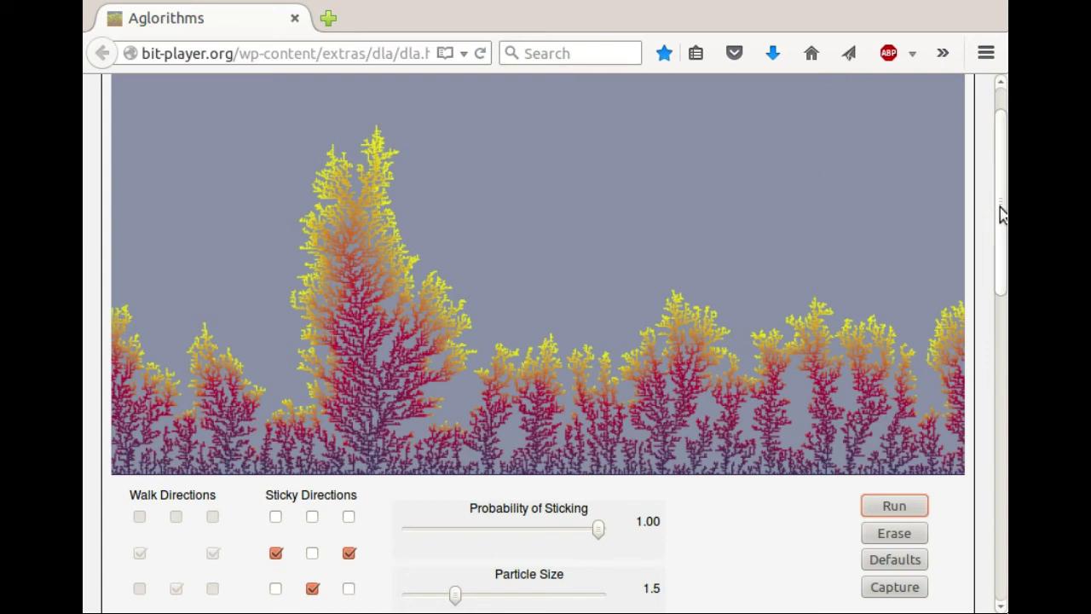
{"action": "left_click_drag", "start_coordinate": [1003, 215], "coordinate": [1002, 207]}
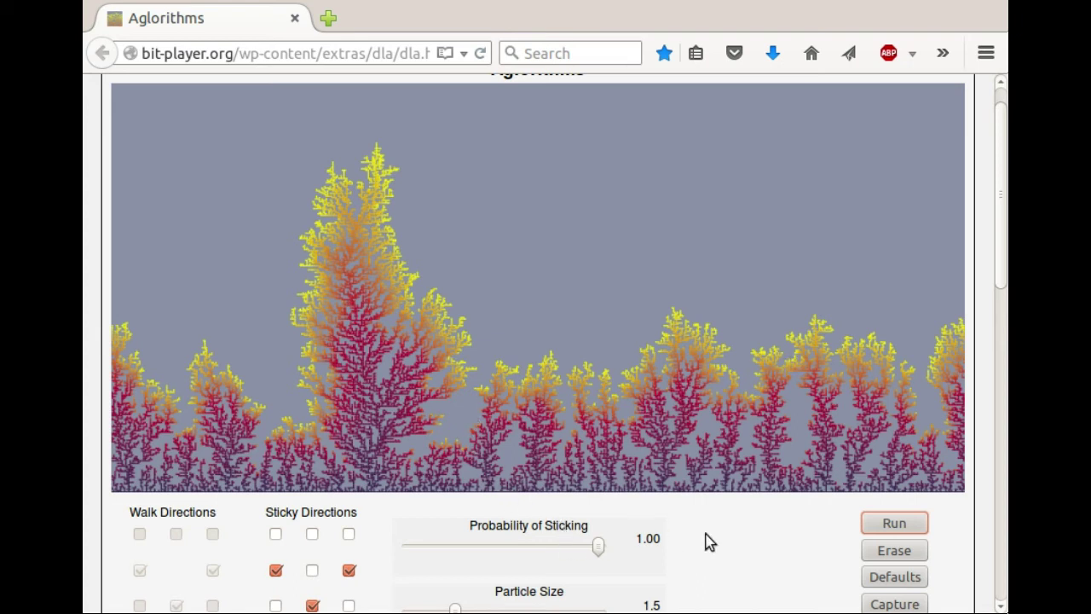
Set Maximum Particle Number to 150000, start a run, then stop it
{"action": "scroll", "coordinate": [707, 541], "scroll_direction": "down", "scroll_amount": 3}
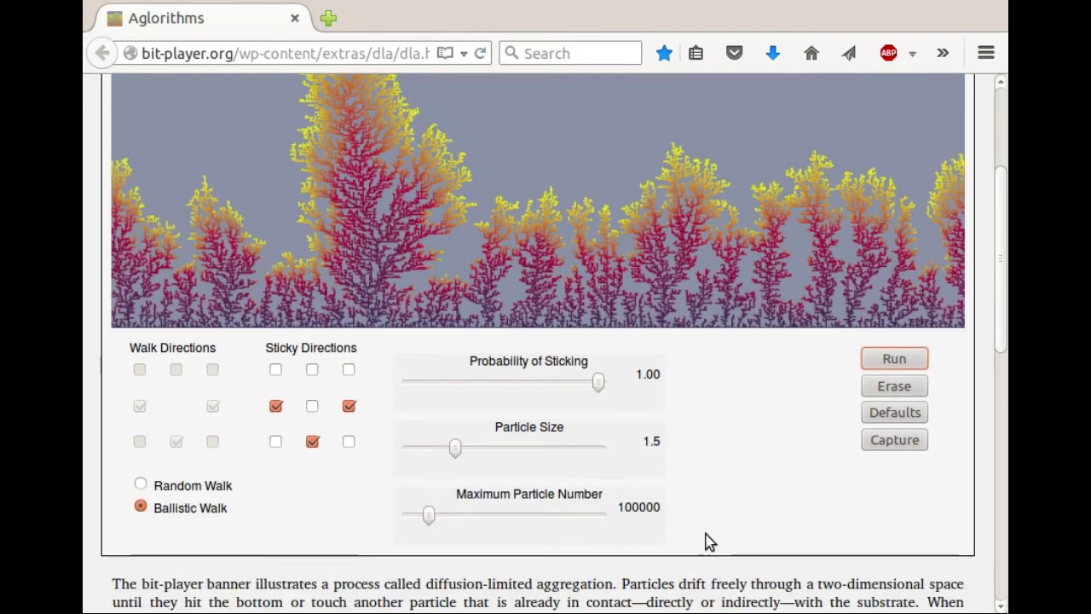
{"action": "left_click", "coordinate": [457, 518]}
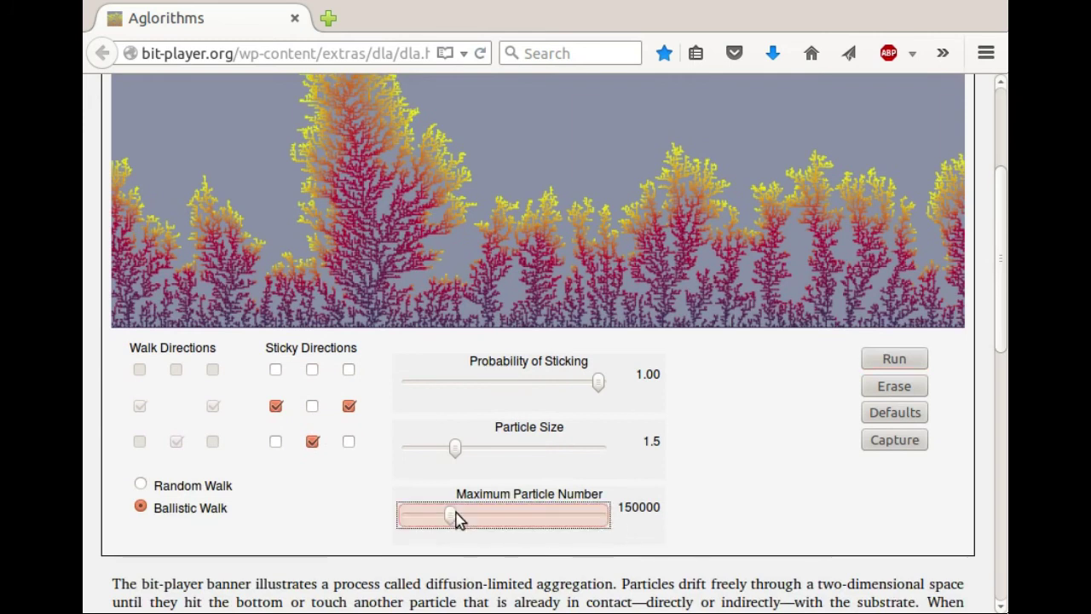
{"action": "left_click", "coordinate": [895, 362]}
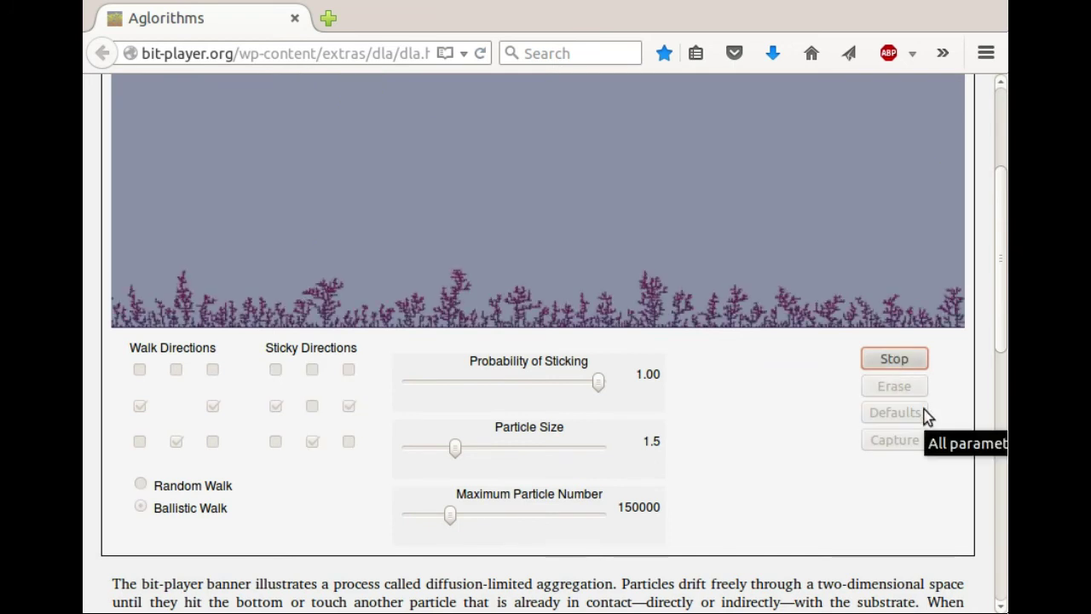
{"action": "scroll", "coordinate": [927, 418], "scroll_direction": "up", "scroll_amount": 1}
{"action": "scroll", "coordinate": [928, 417], "scroll_direction": "up", "scroll_amount": 3}
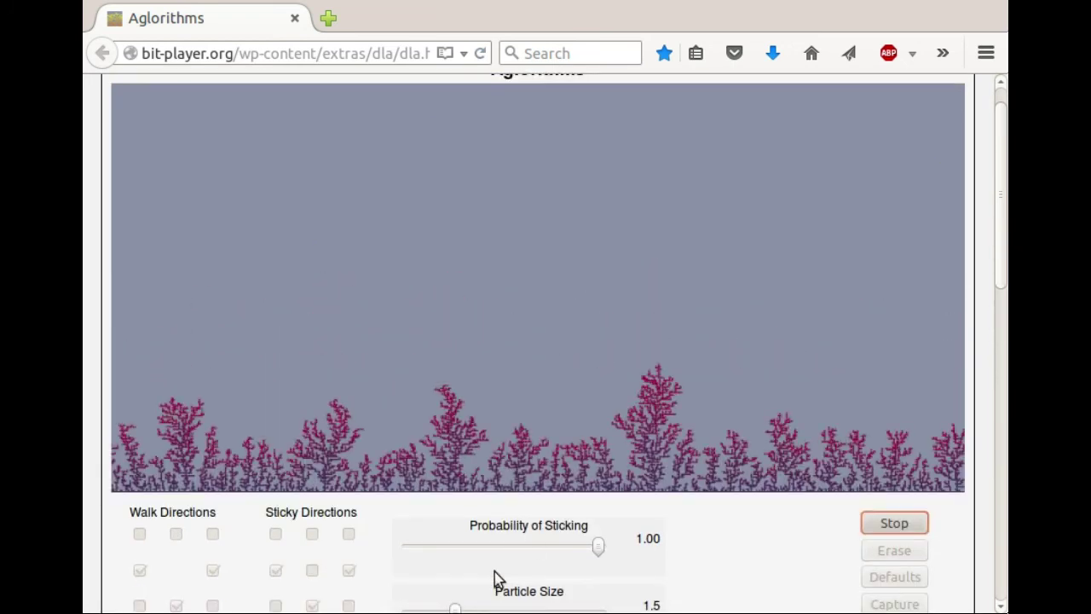
{"action": "scroll", "coordinate": [495, 577], "scroll_direction": "down", "scroll_amount": 1}
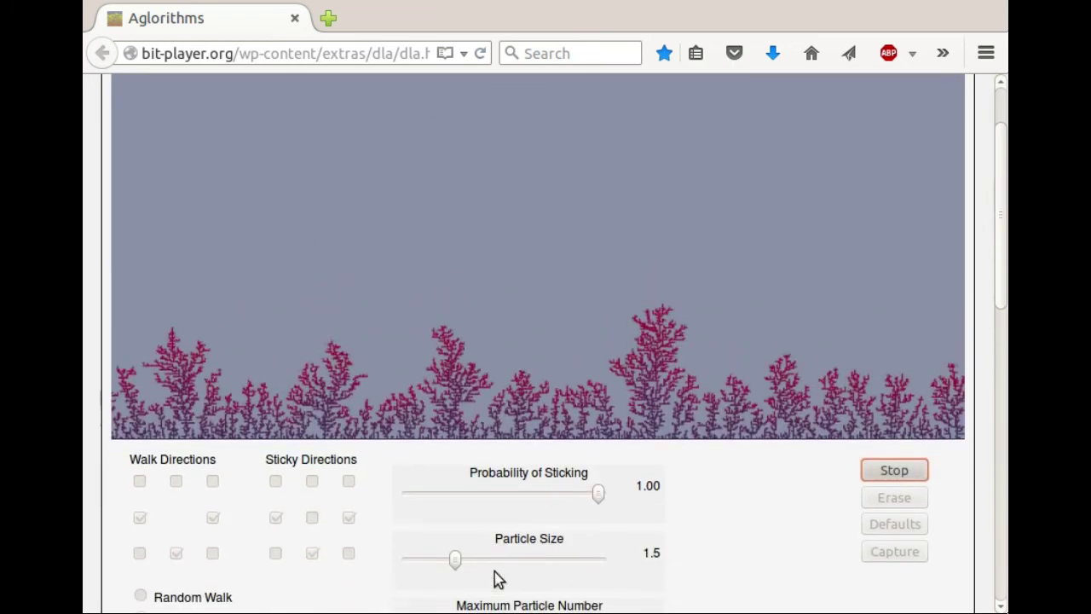
{"action": "left_click", "coordinate": [894, 467]}
Set Particle Size to 1.2 and regrow a forest of small purple stalks
{"action": "left_click", "coordinate": [424, 554]}
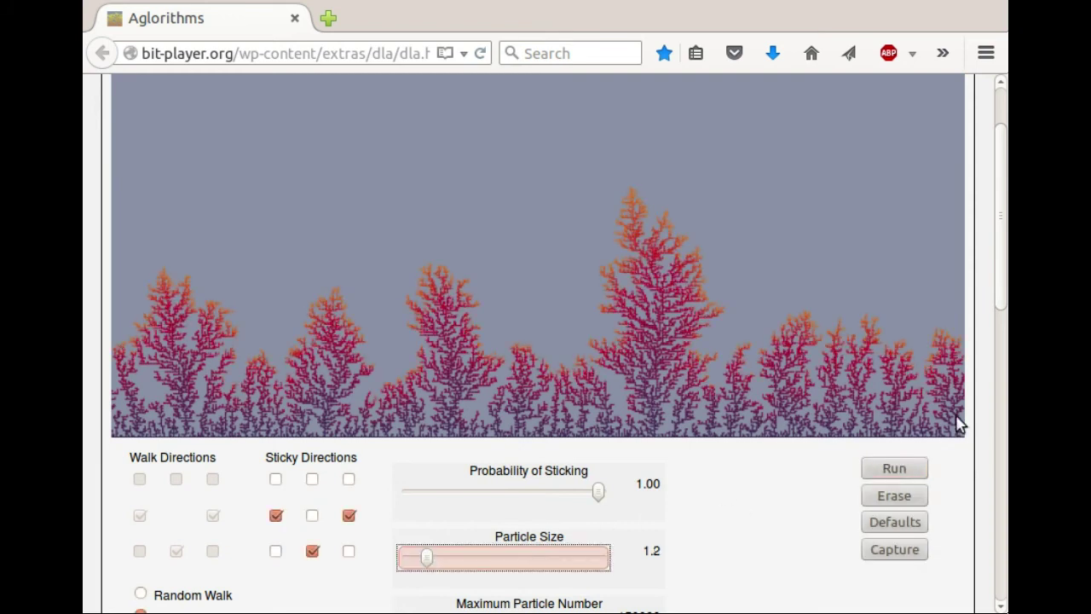
{"action": "left_click", "coordinate": [891, 469]}
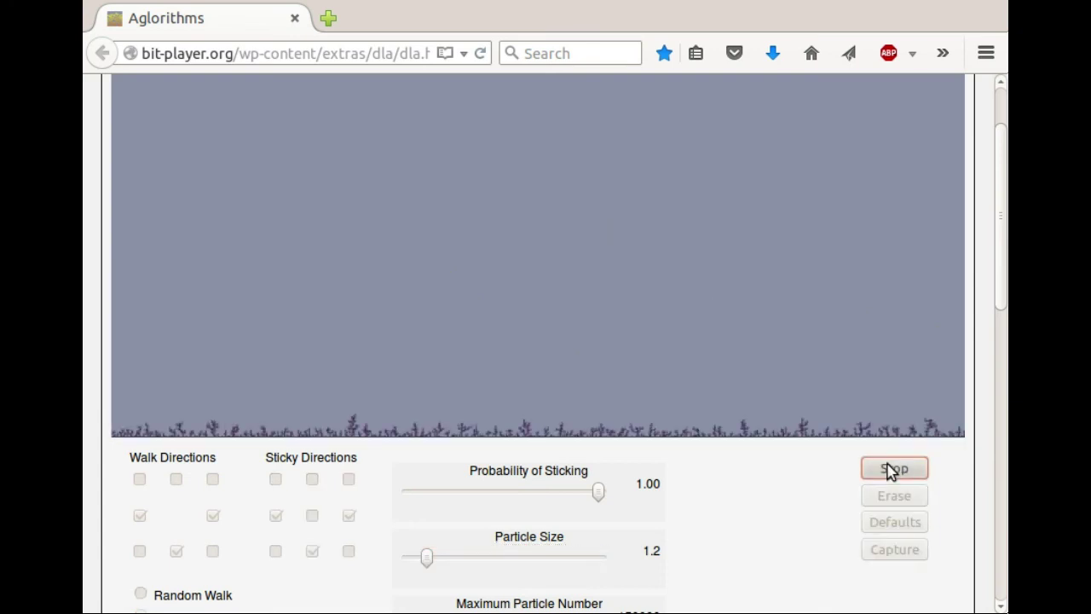
{"action": "left_click_drag", "start_coordinate": [997, 311], "coordinate": [998, 286]}
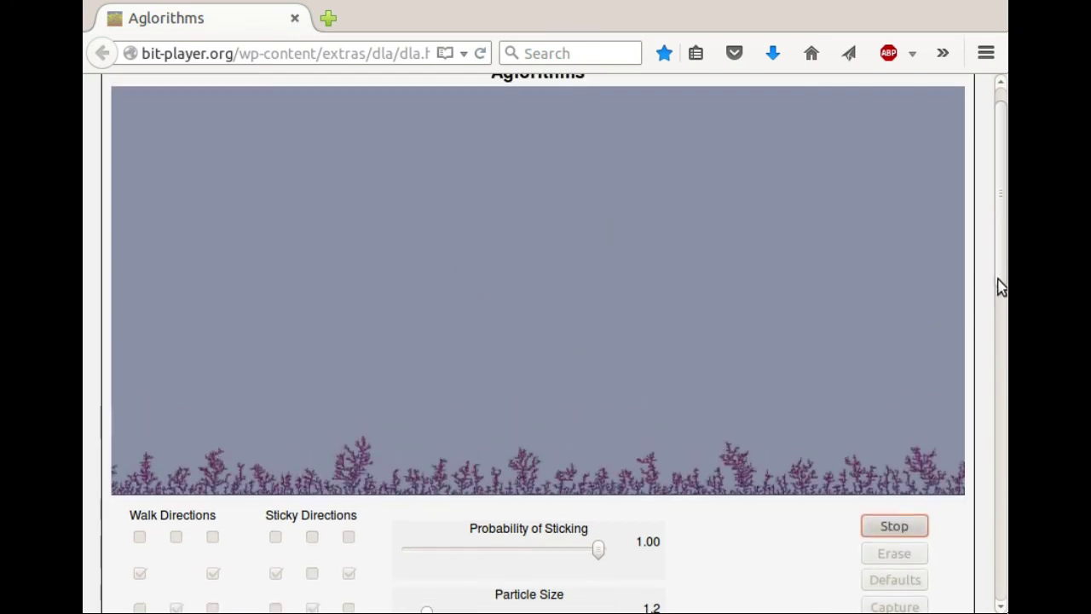